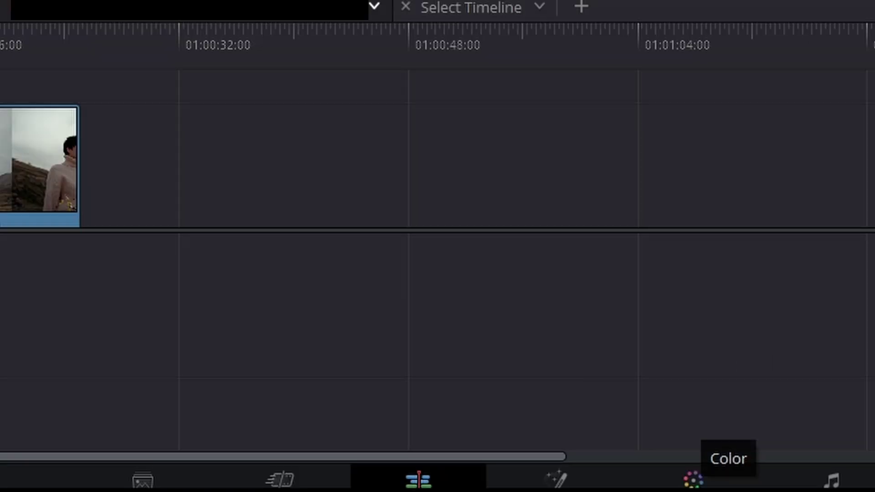
- Switch to the Color page and open the Window palette for the clip's node
{"action": "left_click", "coordinate": [693, 480]}
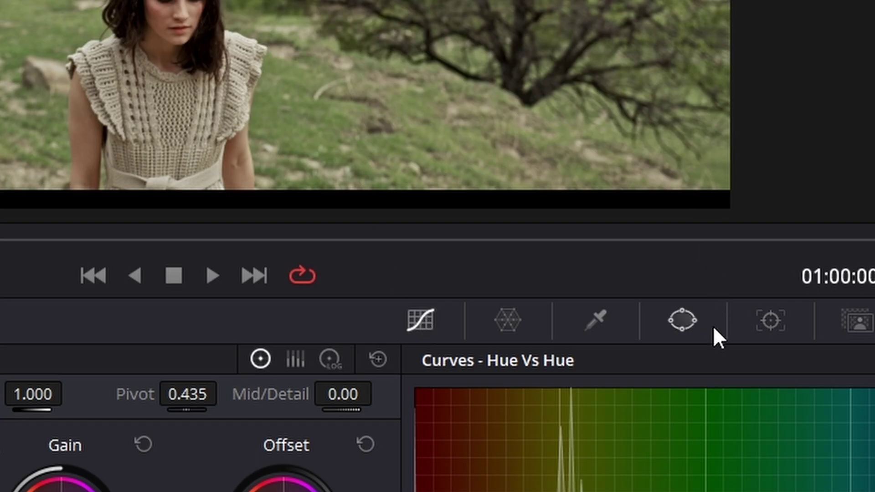
{"action": "left_click", "coordinate": [710, 326]}
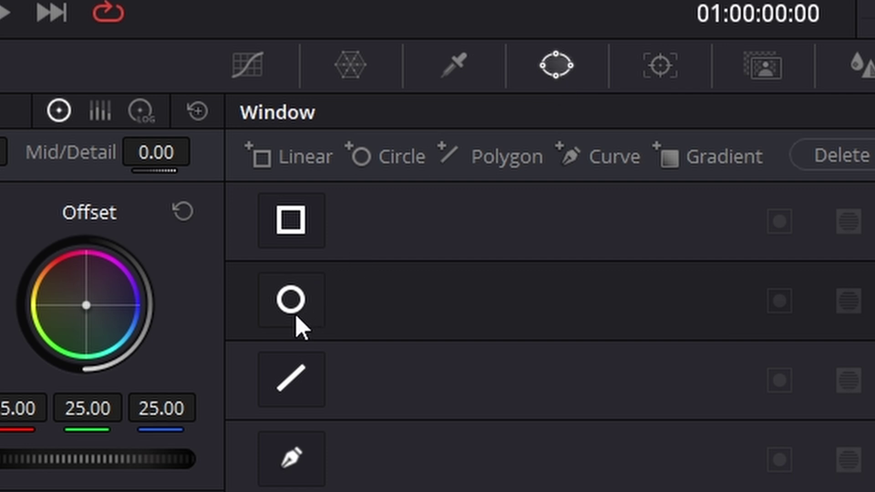
- Add a circle window over the woman's face, then open the Tracker to track it forward
{"action": "left_click", "coordinate": [353, 389]}
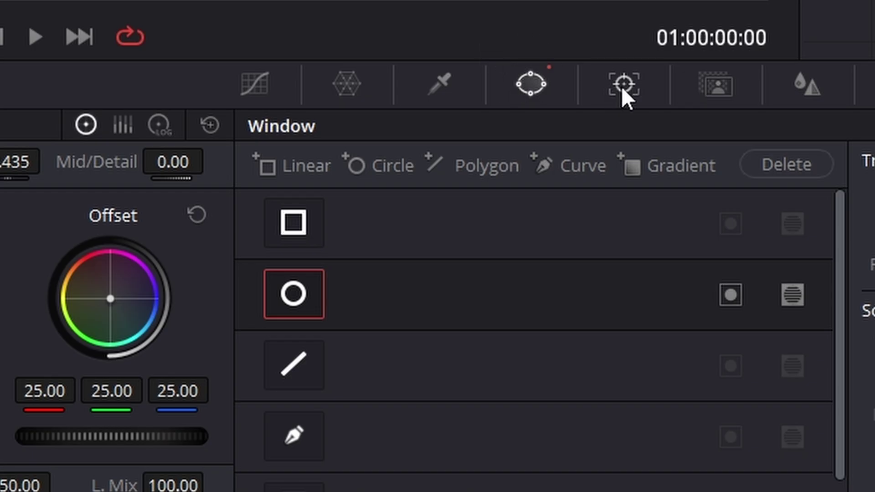
{"action": "left_click", "coordinate": [622, 86]}
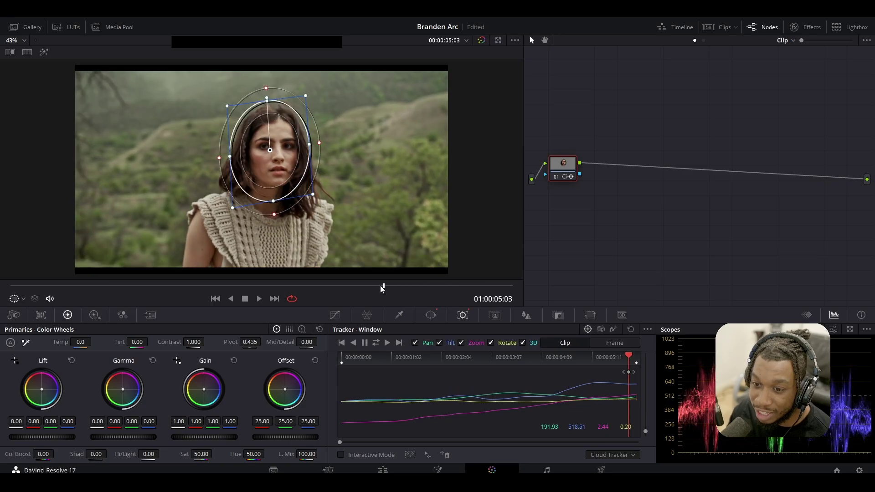
- Tint the windowed face blue (Gain 0.01, 1.33, 3.51) and play the clip to check tracking
{"action": "left_click_drag", "start_coordinate": [227, 292], "coordinate": [102, 286]}
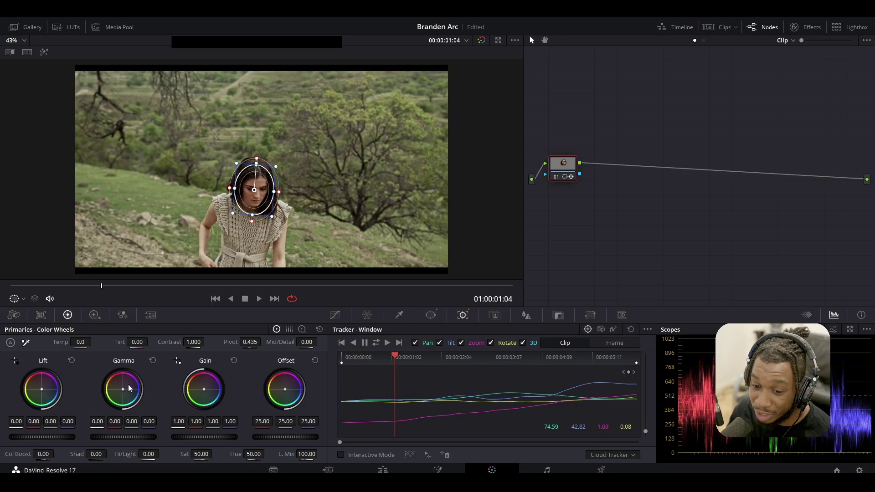
{"action": "left_click_drag", "start_coordinate": [159, 286], "coordinate": [230, 286]}
{"action": "left_click_drag", "start_coordinate": [205, 390], "coordinate": [208, 394]}
{"action": "key", "text": "Home"}
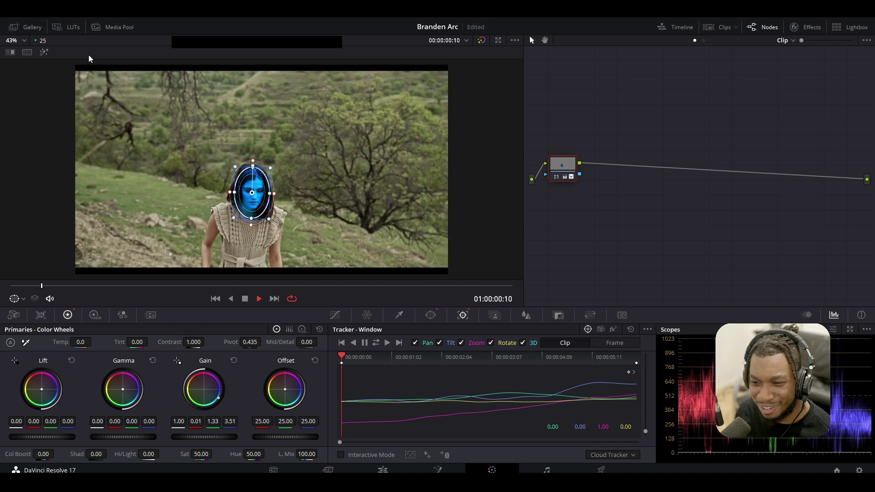
{"action": "key", "text": "space"}
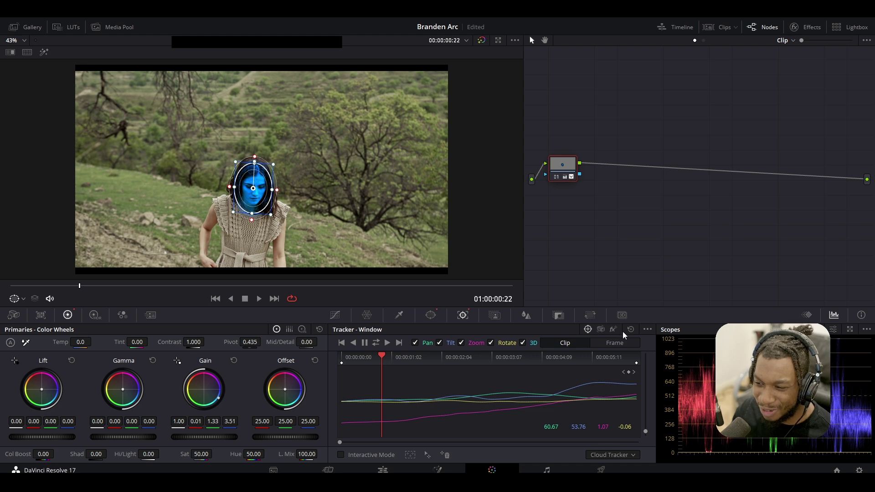
- Clear the tracking data, move to about 01:00:02:15, and re-track the face window forward
{"action": "left_click", "coordinate": [629, 331]}
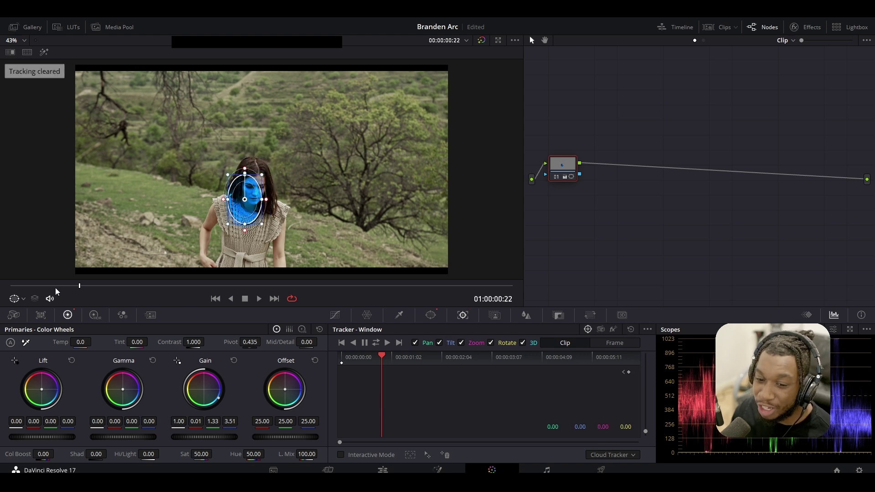
{"action": "left_click_drag", "start_coordinate": [58, 290], "coordinate": [232, 290]}
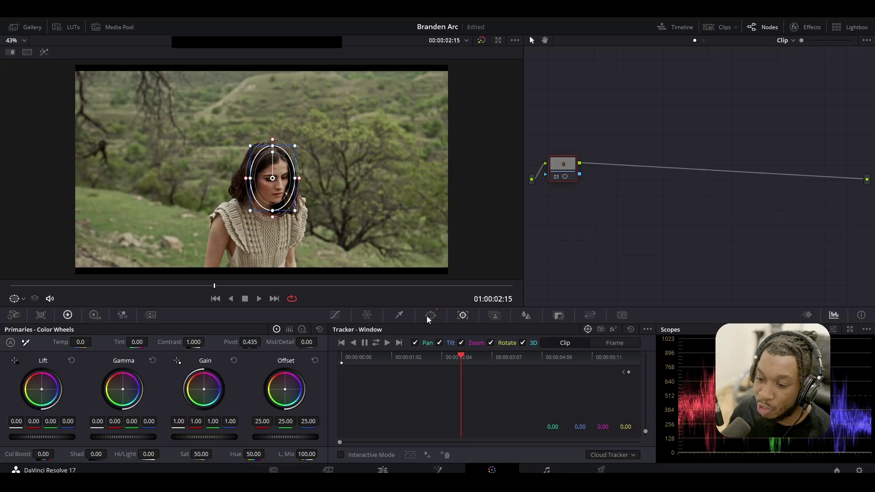
{"action": "left_click", "coordinate": [429, 315]}
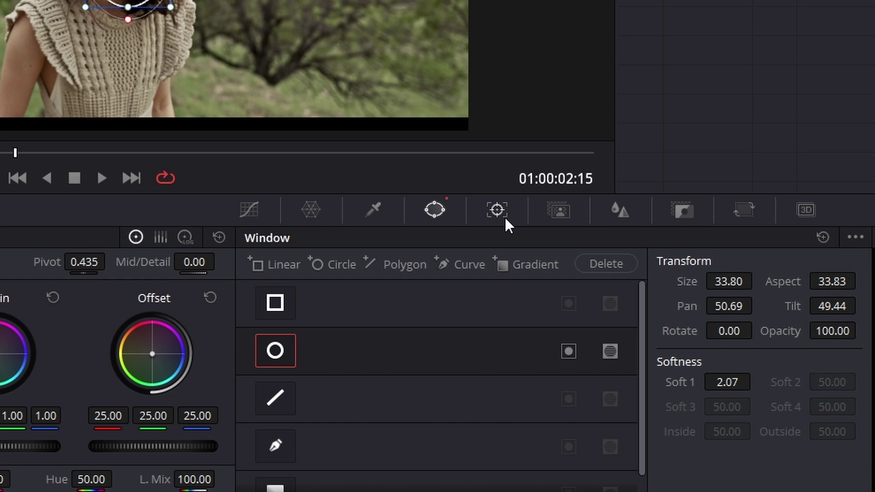
{"action": "left_click", "coordinate": [504, 216]}
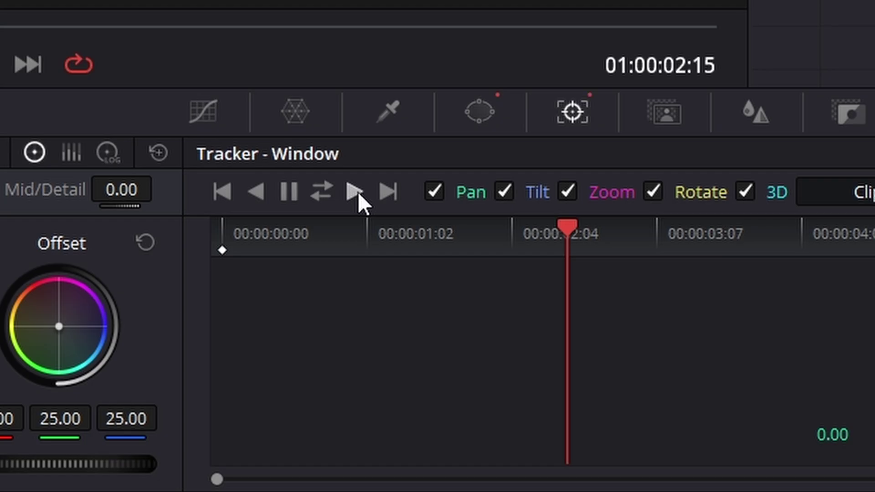
{"action": "left_click", "coordinate": [355, 191]}
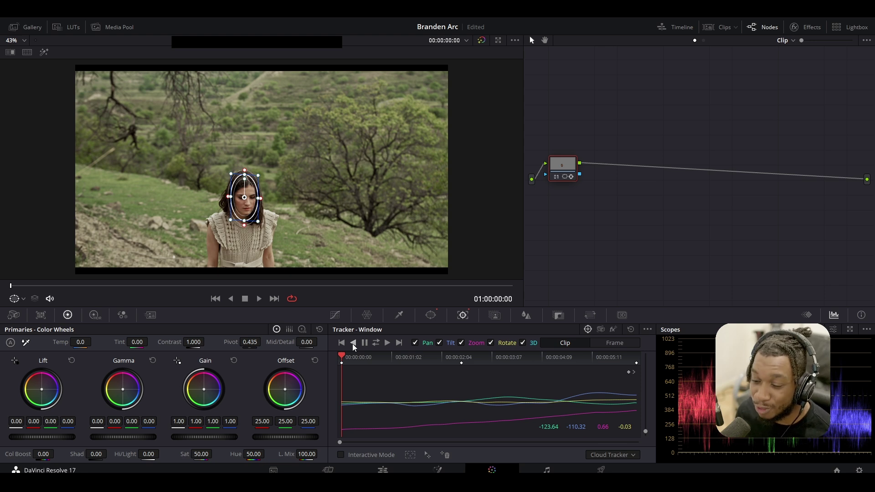
- From about 01:00:02:15, track the face window both forward and in reverse
{"action": "left_click", "coordinate": [461, 358]}
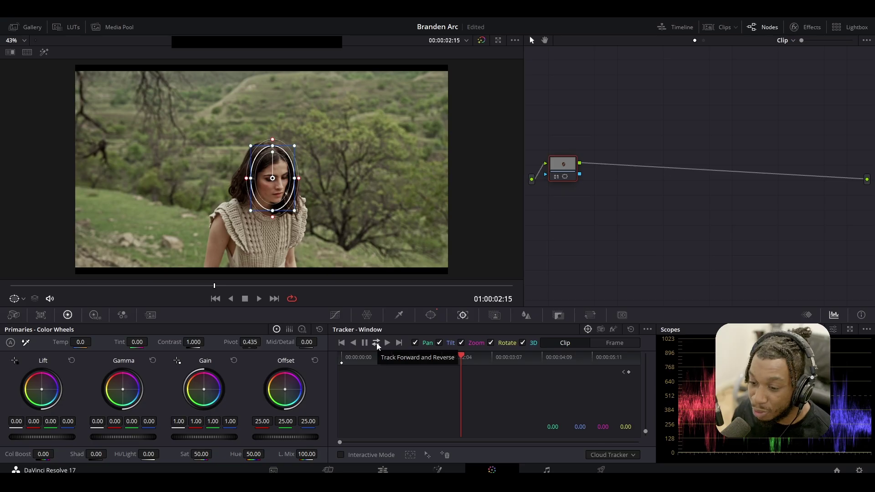
{"action": "left_click", "coordinate": [376, 346]}
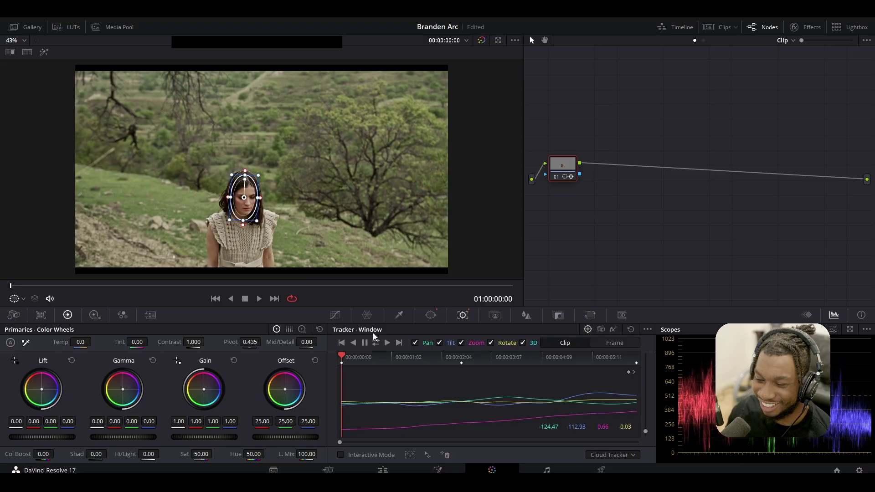
{"action": "left_click", "coordinate": [461, 361]}
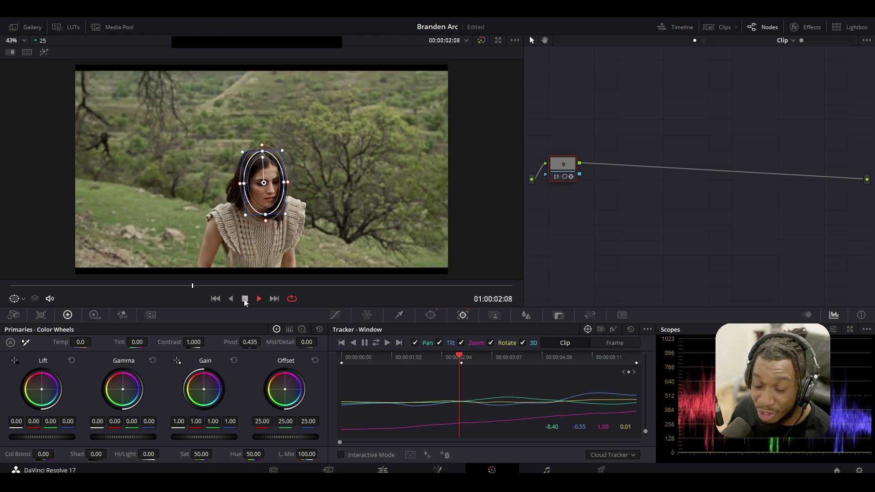
{"action": "left_click", "coordinate": [245, 299]}
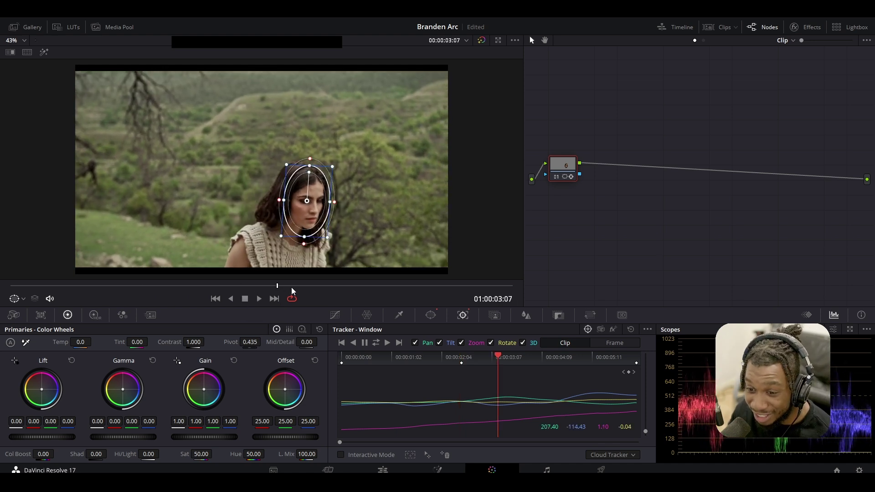
{"action": "left_click_drag", "start_coordinate": [295, 287], "coordinate": [320, 290]}
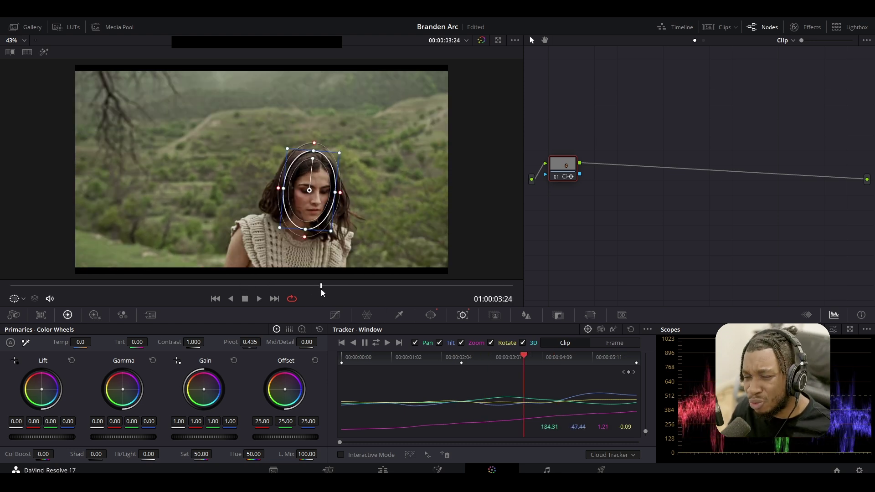
- Load the next clip with two people and scrub to about 01:00:12:13
{"action": "left_click", "coordinate": [707, 29]}
{"action": "left_click", "coordinate": [30, 273]}
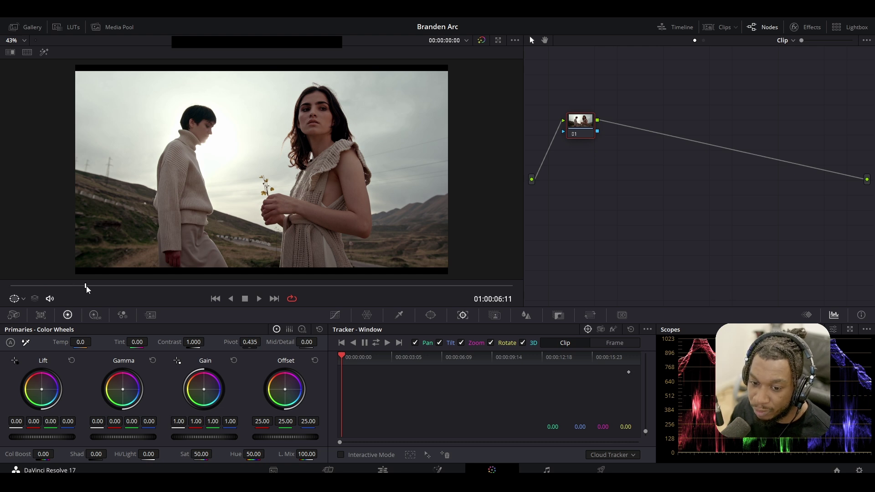
{"action": "left_click_drag", "start_coordinate": [89, 286], "coordinate": [299, 286]}
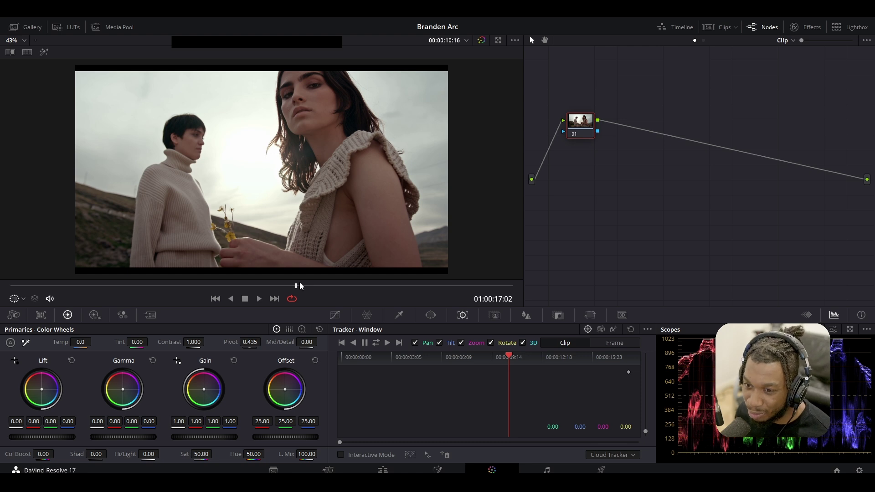
{"action": "scroll", "coordinate": [274, 116], "scroll_direction": "up", "scroll_amount": 2}
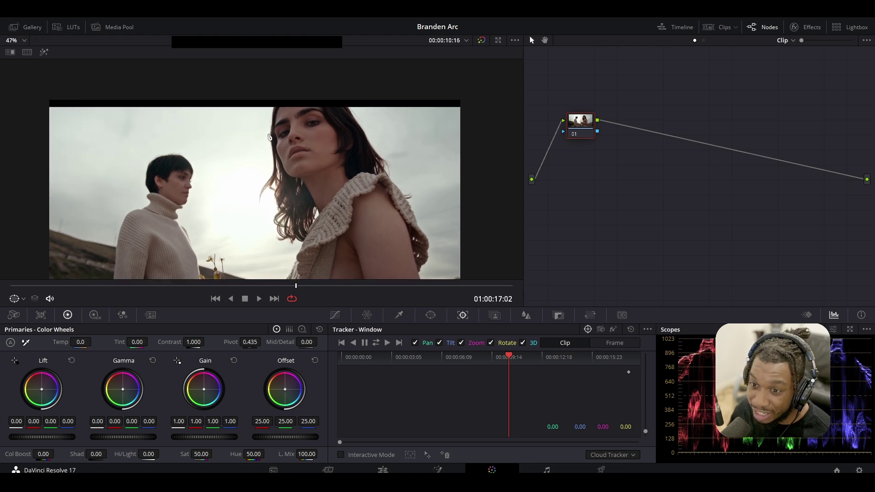
{"action": "scroll", "coordinate": [340, 271], "scroll_direction": "down", "scroll_amount": 2}
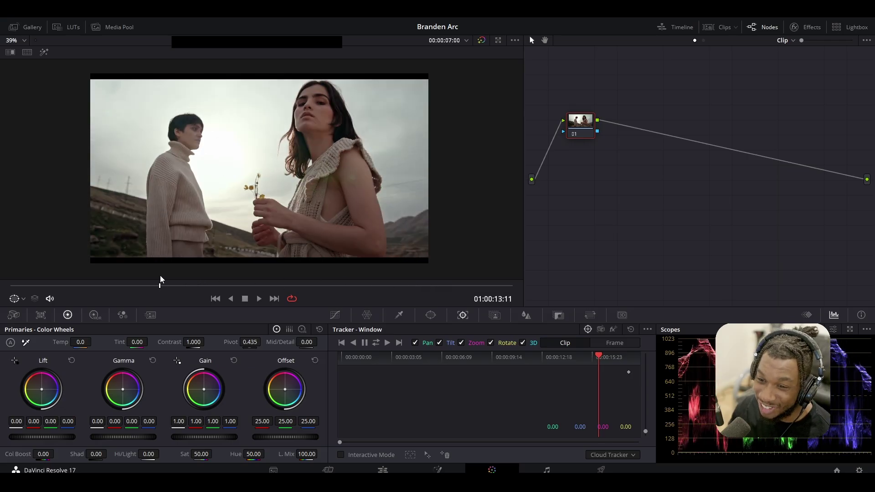
{"action": "left_click", "coordinate": [158, 276]}
{"action": "left_click_drag", "start_coordinate": [158, 276], "coordinate": [173, 278]}
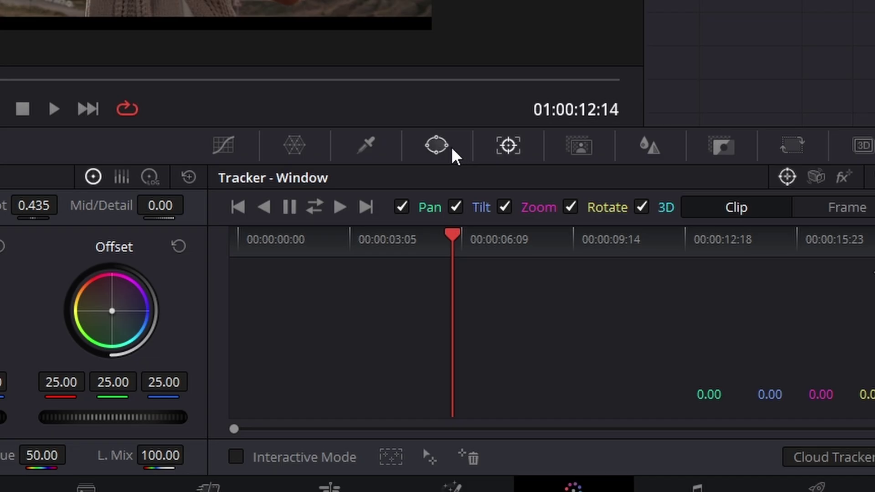
- Add a circle window, reshape it into an oval over the woman's face, and track it forward
{"action": "left_click", "coordinate": [433, 314]}
{"action": "left_click", "coordinate": [254, 312]}
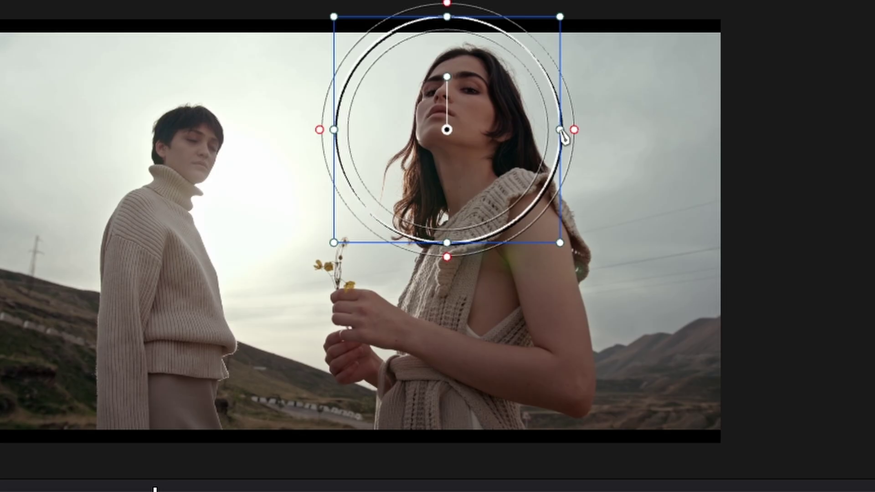
{"action": "left_click_drag", "start_coordinate": [572, 129], "coordinate": [506, 143]}
{"action": "left_click_drag", "start_coordinate": [476, 196], "coordinate": [478, 179]}
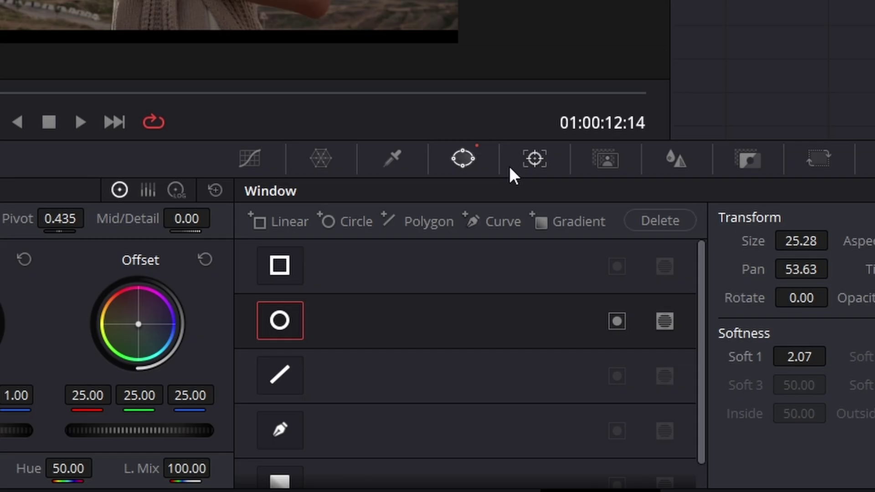
{"action": "left_click", "coordinate": [528, 161]}
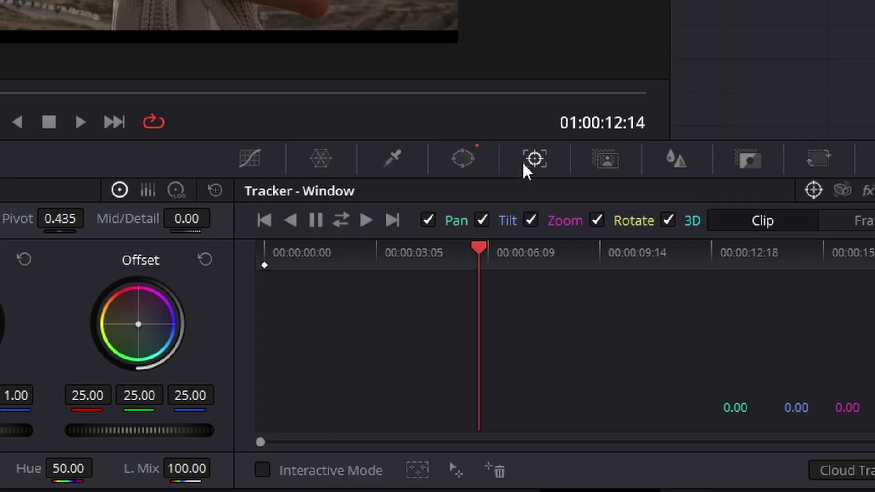
{"action": "left_click", "coordinate": [348, 219]}
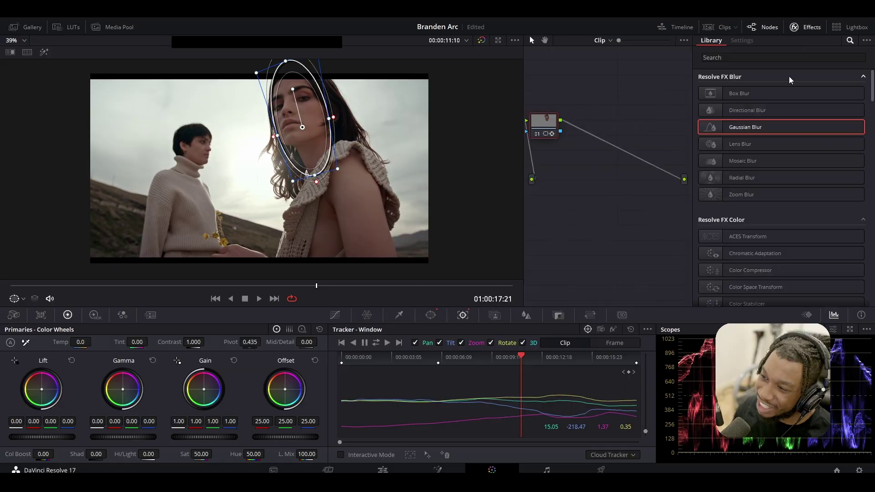
- Drag Gaussian Blur from the Effects Library onto node 01
{"action": "left_click", "coordinate": [802, 32]}
{"action": "left_click_drag", "start_coordinate": [646, 196], "coordinate": [329, 191]}
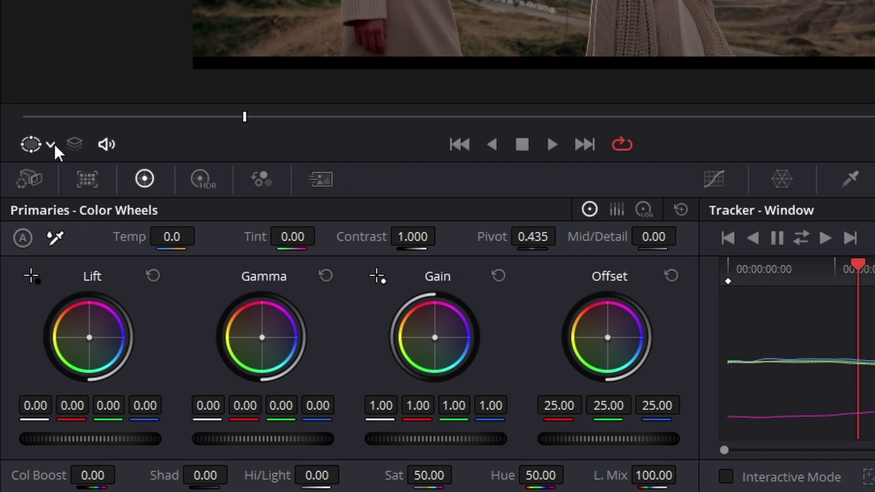
- Brighten the face with Gamma 0.06 and Gain 1.09, with the Power Window overlay shown
{"action": "left_click", "coordinate": [51, 145]}
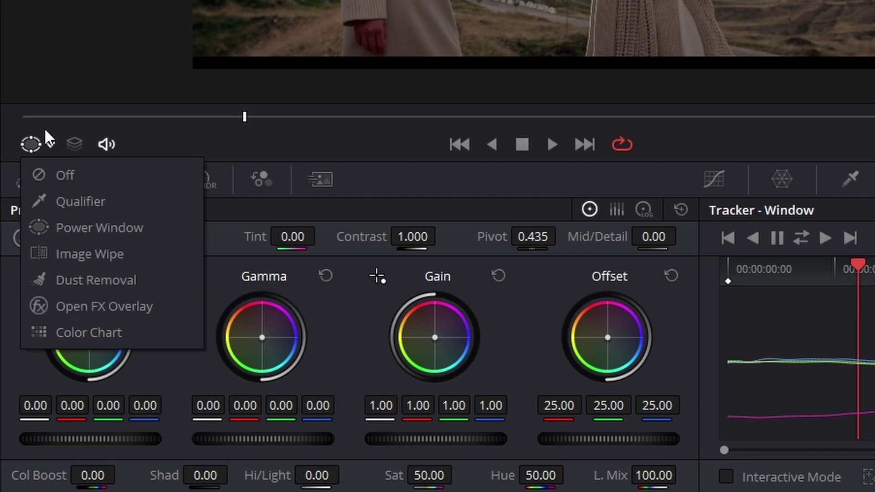
{"action": "left_click", "coordinate": [81, 227]}
{"action": "left_click", "coordinate": [50, 145]}
{"action": "left_click", "coordinate": [62, 171]}
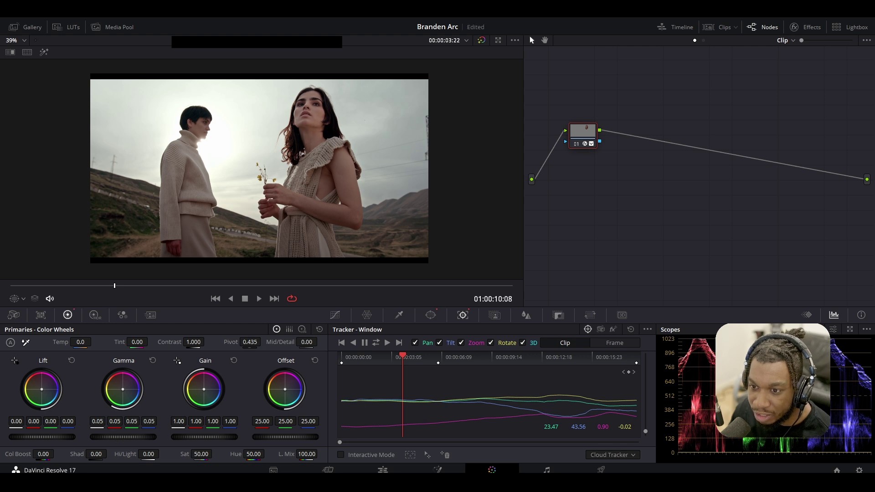
{"action": "left_click_drag", "start_coordinate": [200, 436], "coordinate": [214, 436]}
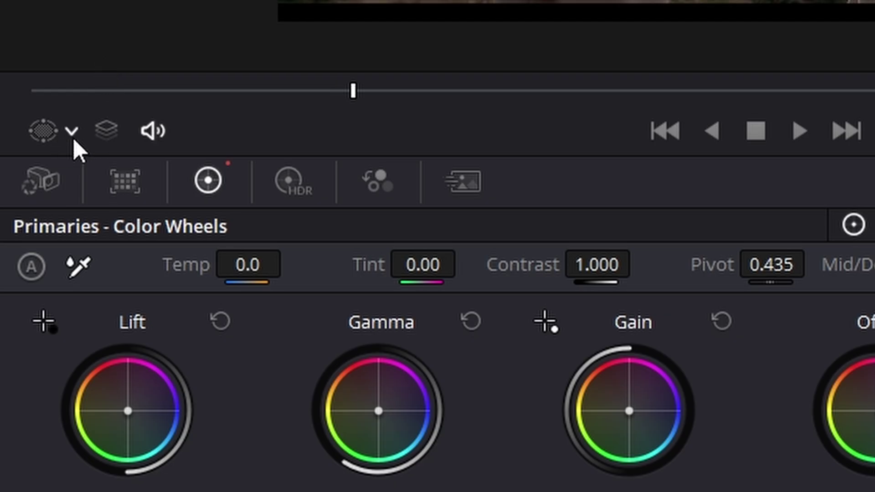
{"action": "left_click", "coordinate": [72, 133]}
{"action": "left_click", "coordinate": [176, 253]}
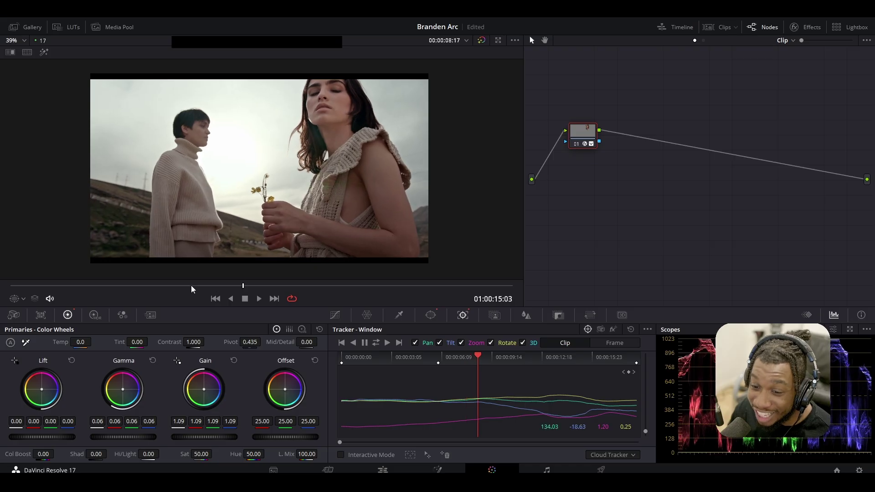
- At about 01:00:11, show the Power Window overlay, narrow the oval, and pull its softness inward
{"action": "left_click_drag", "start_coordinate": [191, 286], "coordinate": [133, 286]}
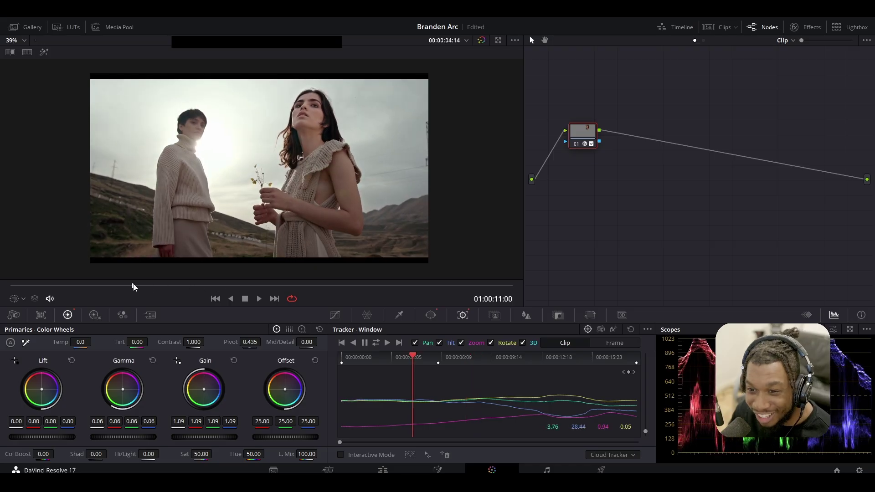
{"action": "left_click", "coordinate": [19, 298]}
{"action": "left_click", "coordinate": [47, 337]}
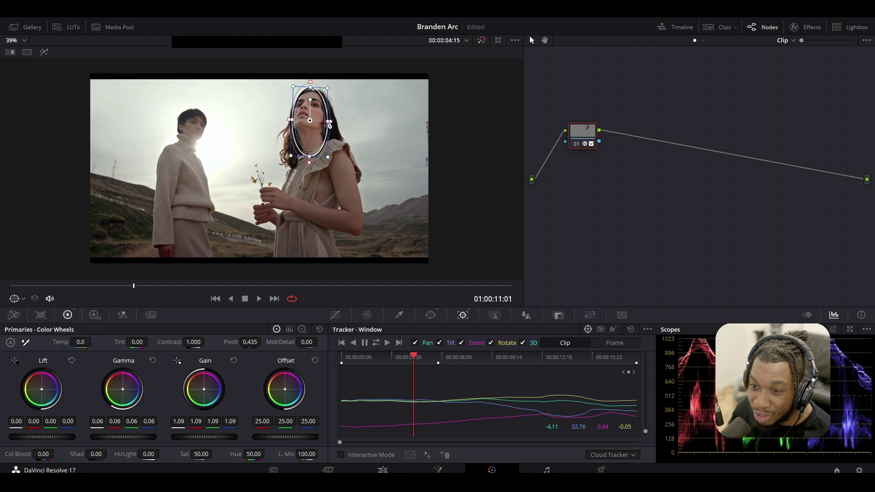
{"action": "left_click_drag", "start_coordinate": [329, 121], "coordinate": [332, 123]}
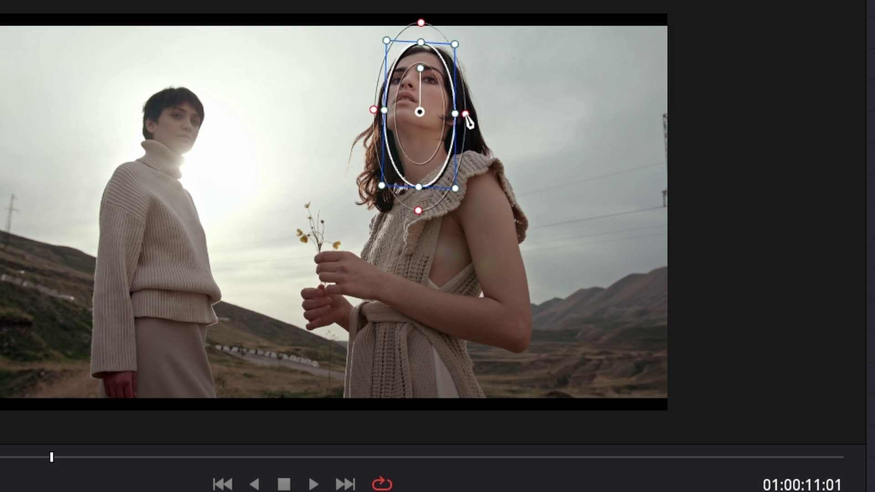
{"action": "left_click_drag", "start_coordinate": [467, 120], "coordinate": [465, 121]}
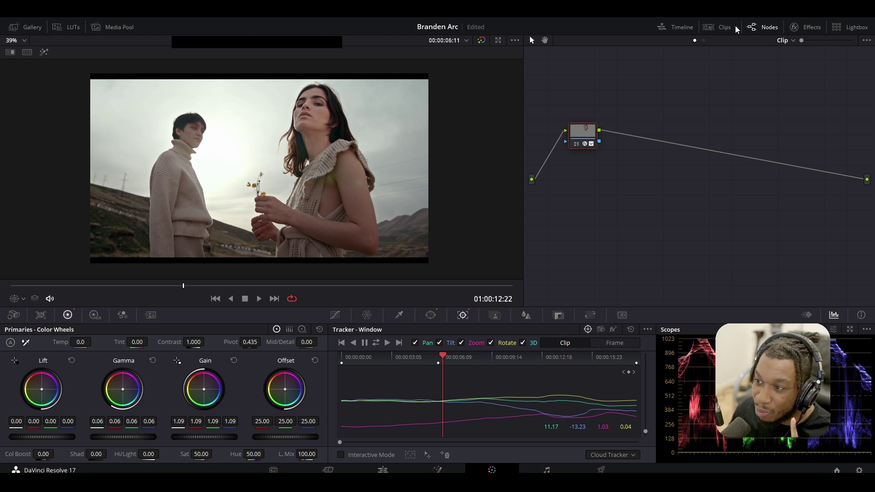
- On clip 01, add a serial node after node 01 with window controls, then open the LUT browser
{"action": "left_click", "coordinate": [715, 27]}
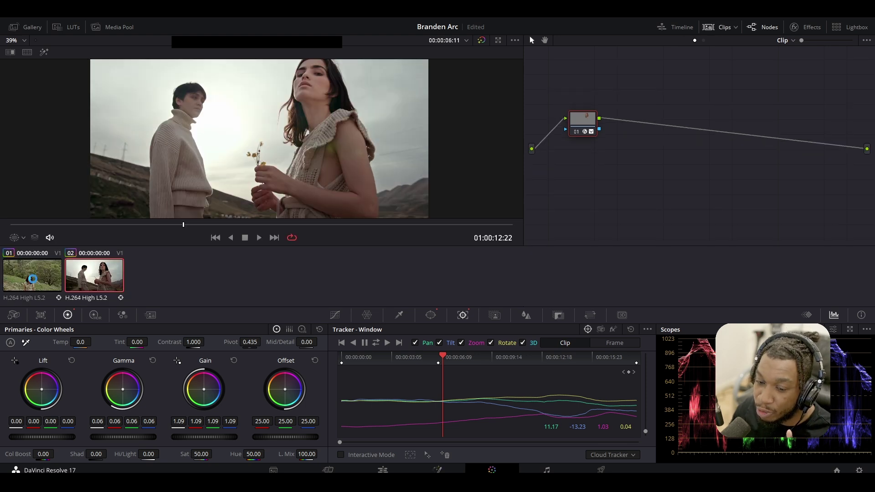
{"action": "left_click", "coordinate": [32, 279]}
{"action": "key", "text": "alt+s"}
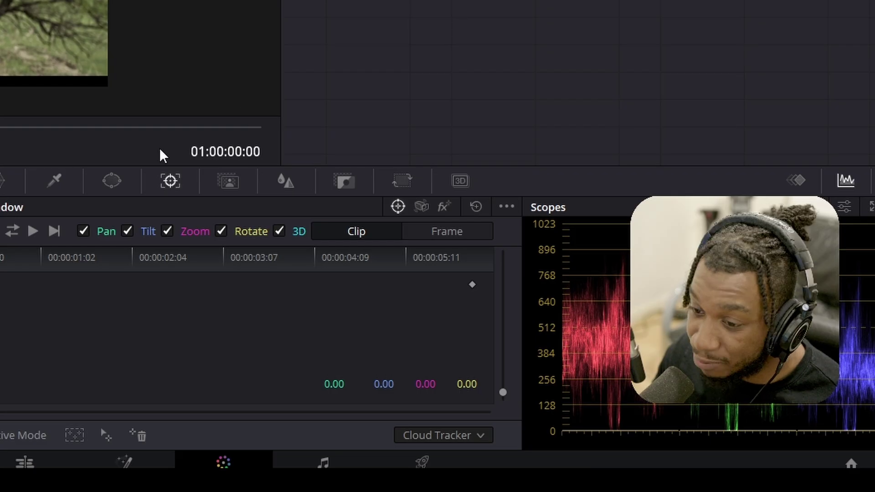
{"action": "left_click", "coordinate": [118, 483]}
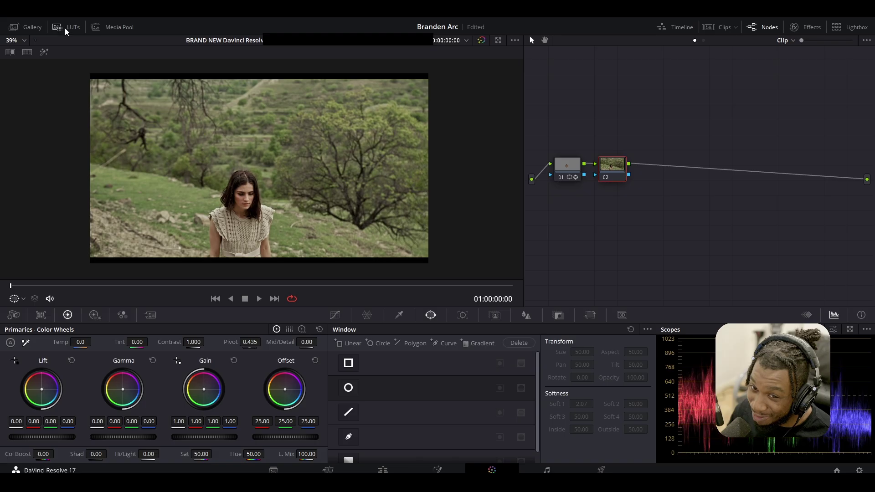
{"action": "left_click", "coordinate": [67, 27]}
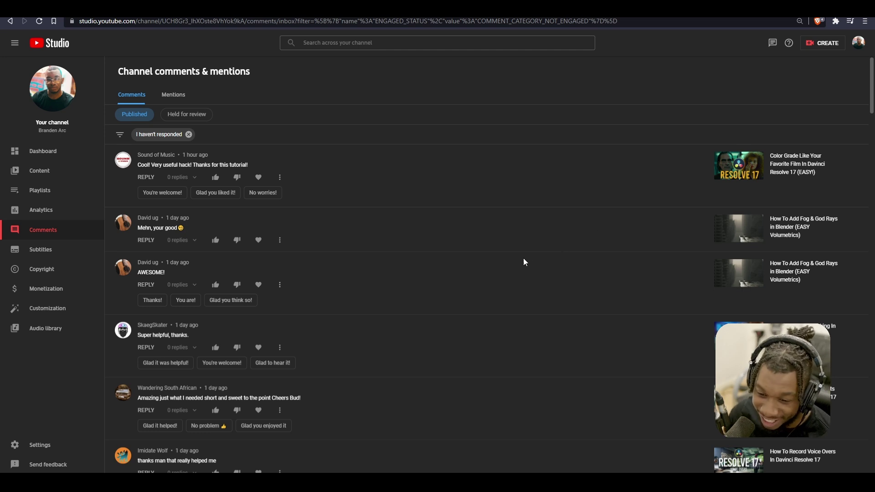
- Scroll down through the unanswered comments on the DaVinci Resolve 17 tutorial videos
{"action": "scroll", "coordinate": [522, 270], "scroll_direction": "down", "scroll_amount": 1}
{"action": "scroll", "coordinate": [520, 274], "scroll_direction": "down", "scroll_amount": 1}
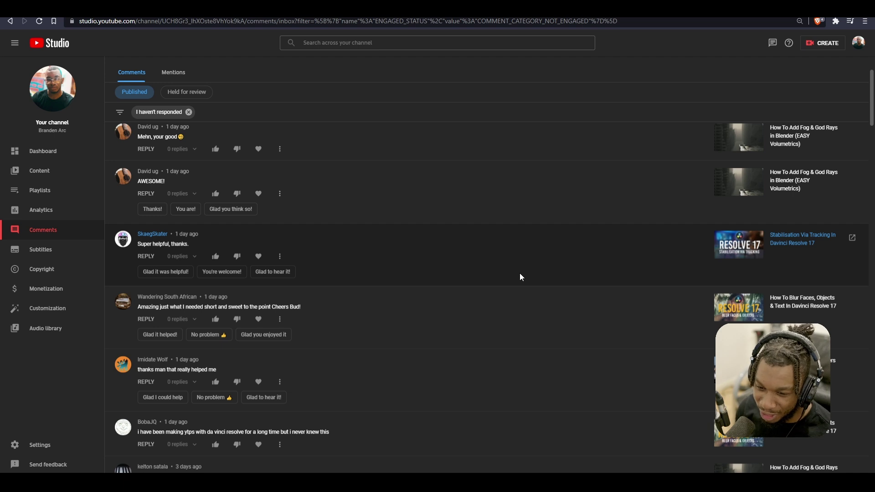
{"action": "scroll", "coordinate": [480, 269], "scroll_direction": "down", "scroll_amount": 2}
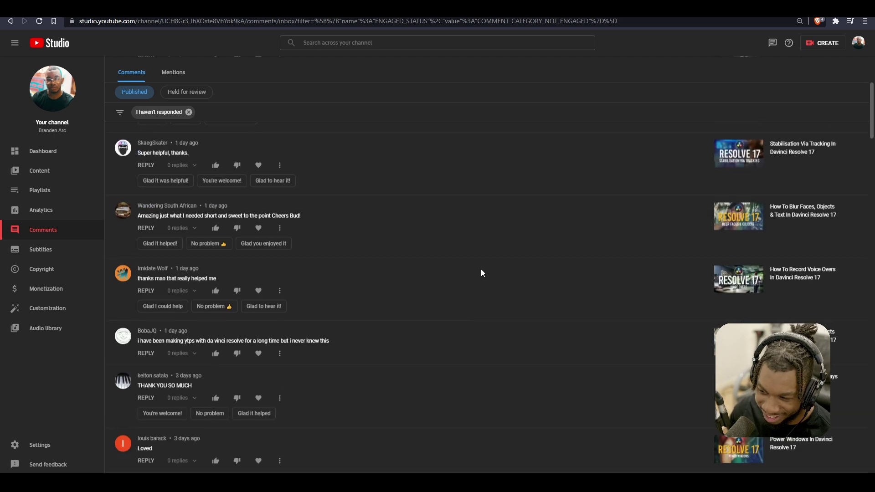
{"action": "scroll", "coordinate": [476, 273], "scroll_direction": "down", "scroll_amount": 7}
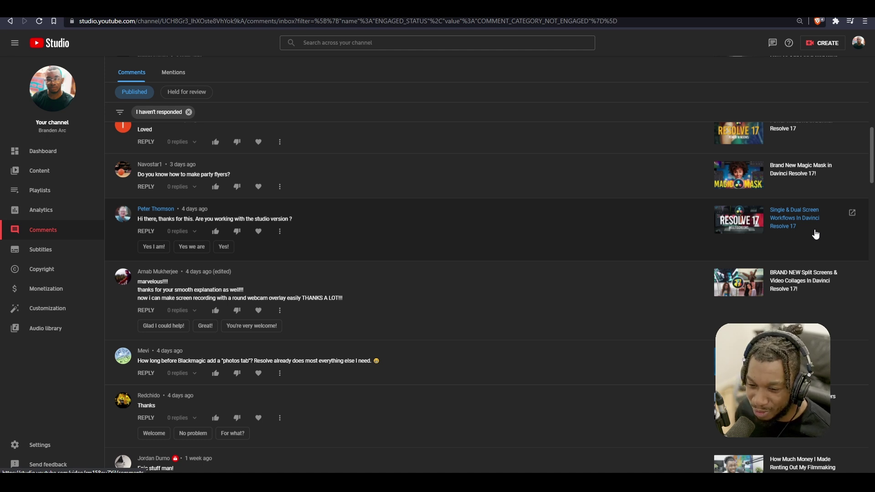
{"action": "scroll", "coordinate": [537, 256], "scroll_direction": "down", "scroll_amount": 1}
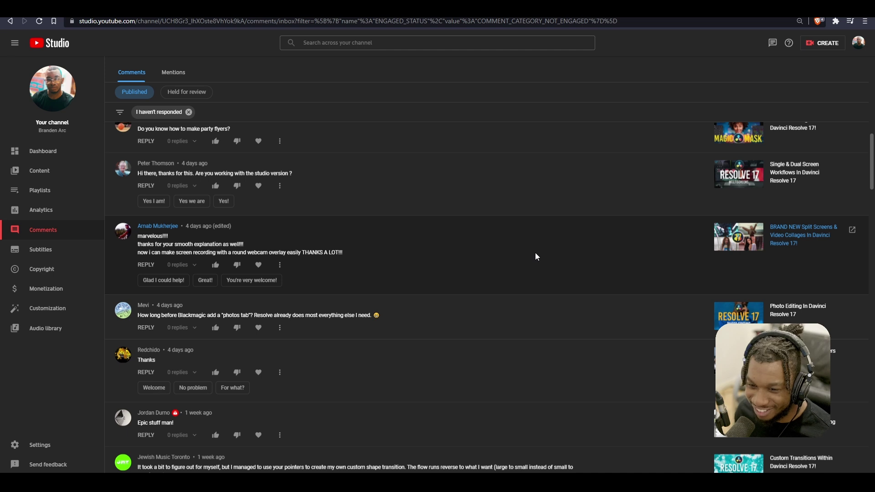